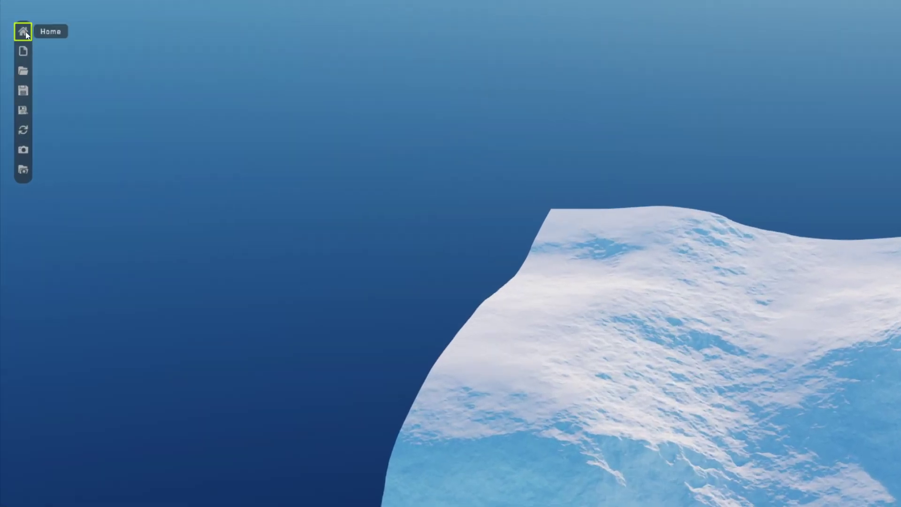
Load the Island preset from the home screen without saving the current project.
left_click(12, 23)
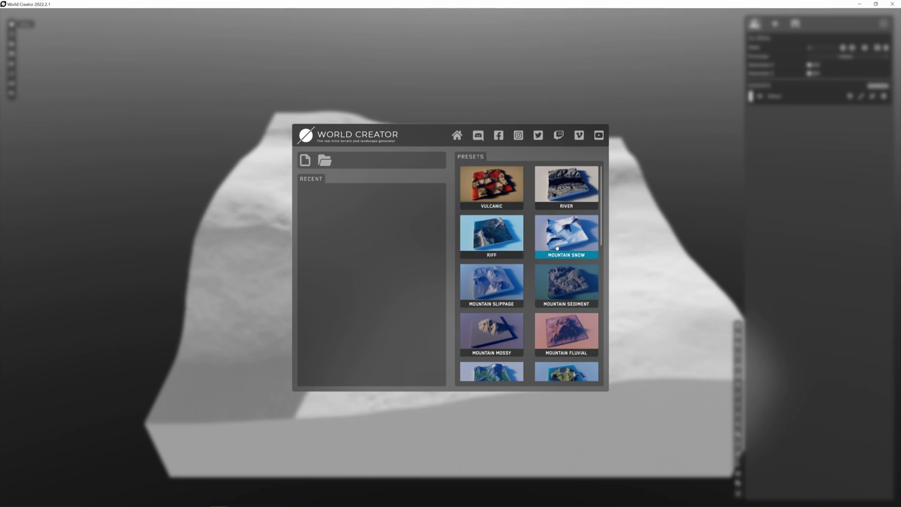
scroll(557, 248, "down", 1)
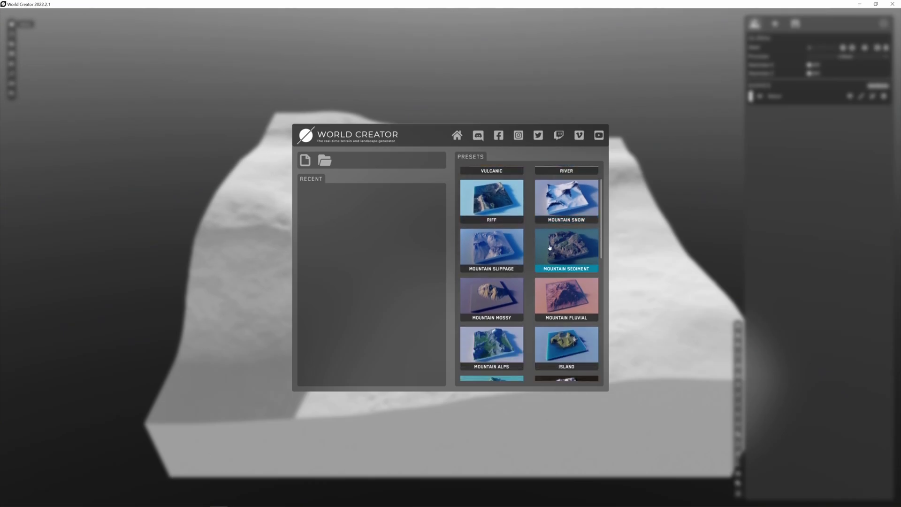
scroll(581, 338, "down", 1)
left_click(581, 338)
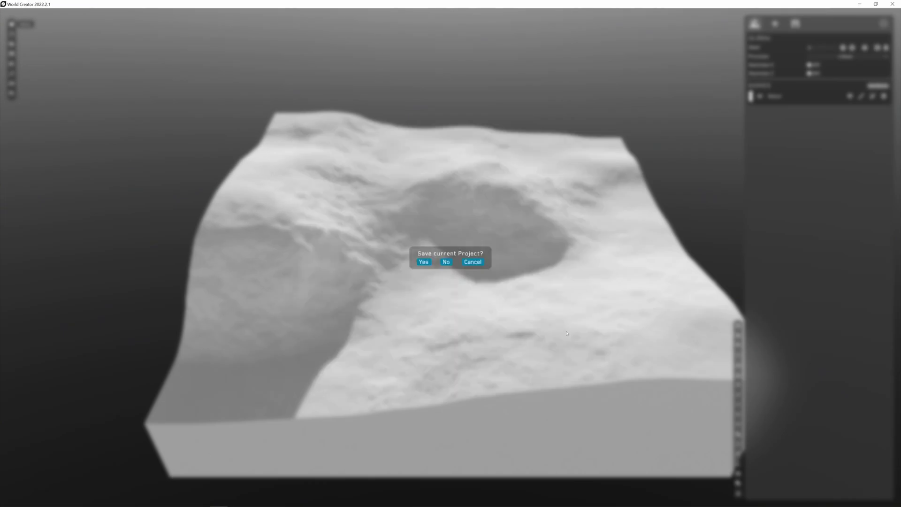
left_click(443, 262)
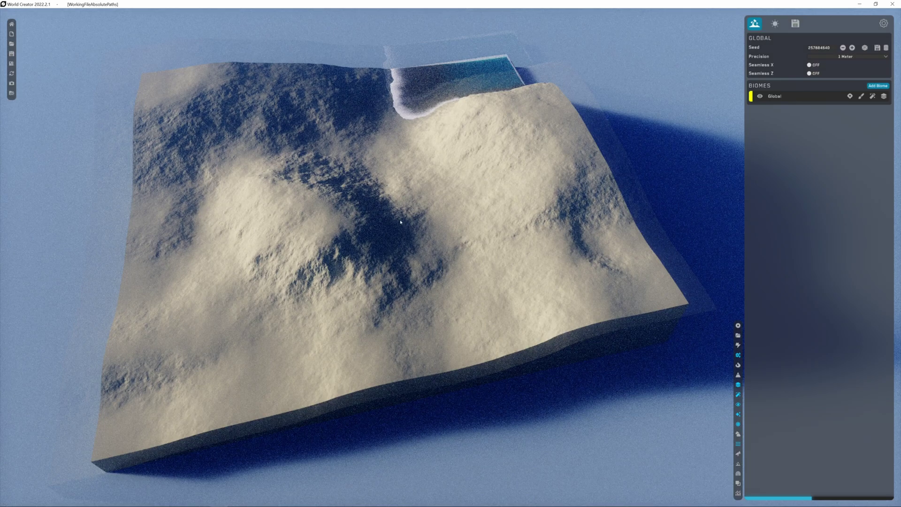
Examine the island terrain from several angles and distances, including the bay and its beaches.
scroll(375, 225, "down", 1)
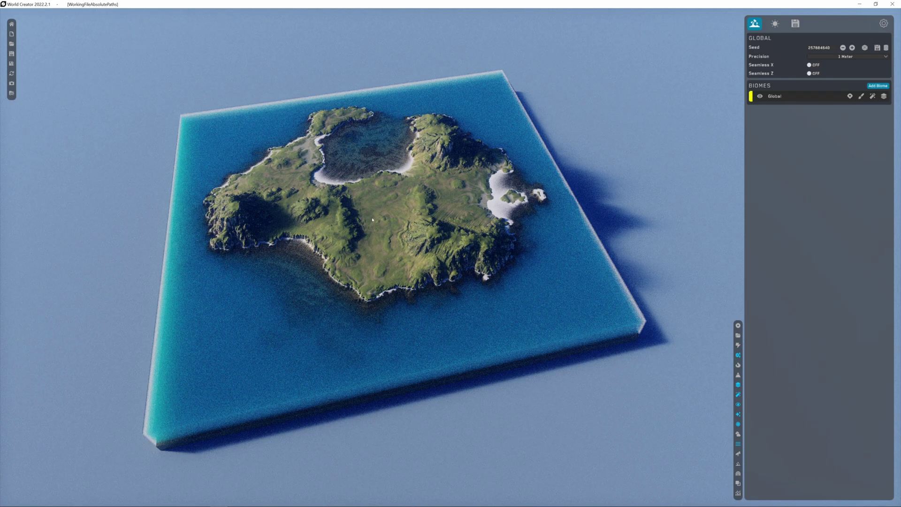
scroll(366, 215, "up", 1)
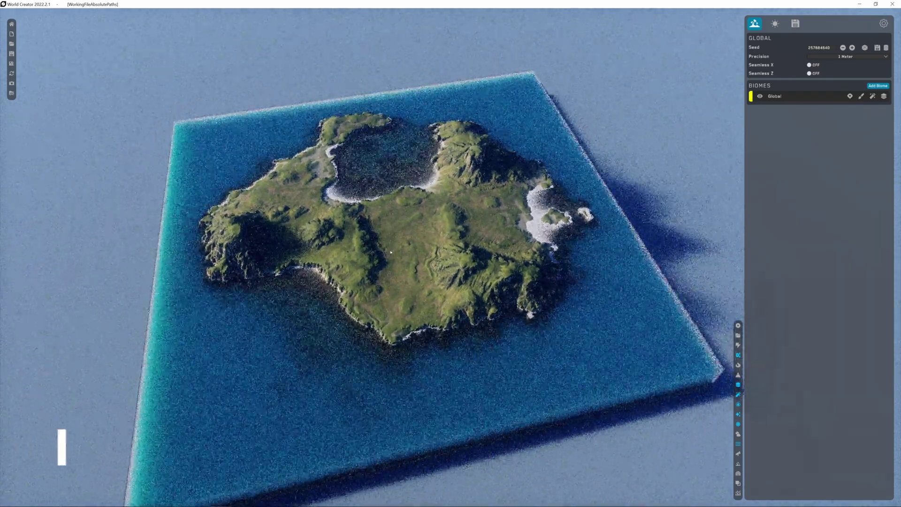
middle_click_drag(373, 208, 352, 234)
right_click_drag(352, 234, 329, 155)
scroll(435, 291, "up", 5)
scroll(436, 291, "down", 5)
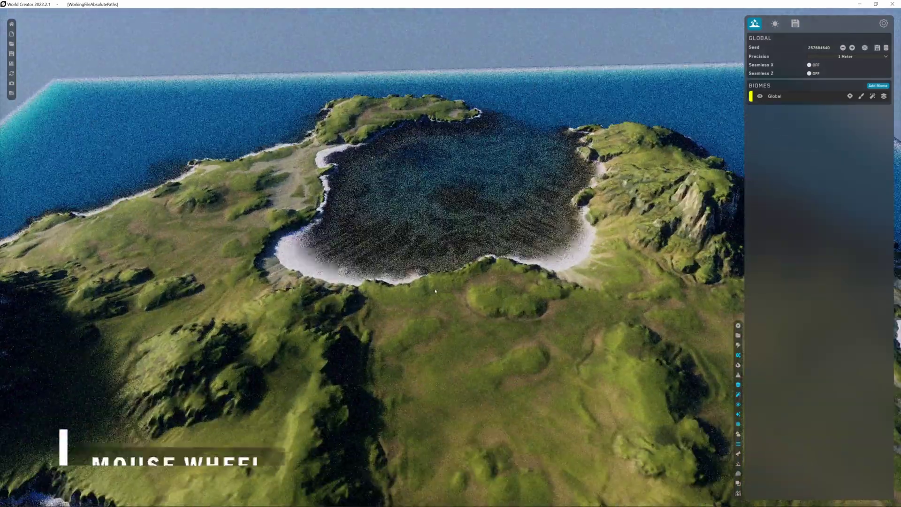
scroll(436, 291, "up", 4)
scroll(435, 291, "down", 3)
scroll(435, 291, "down", 1)
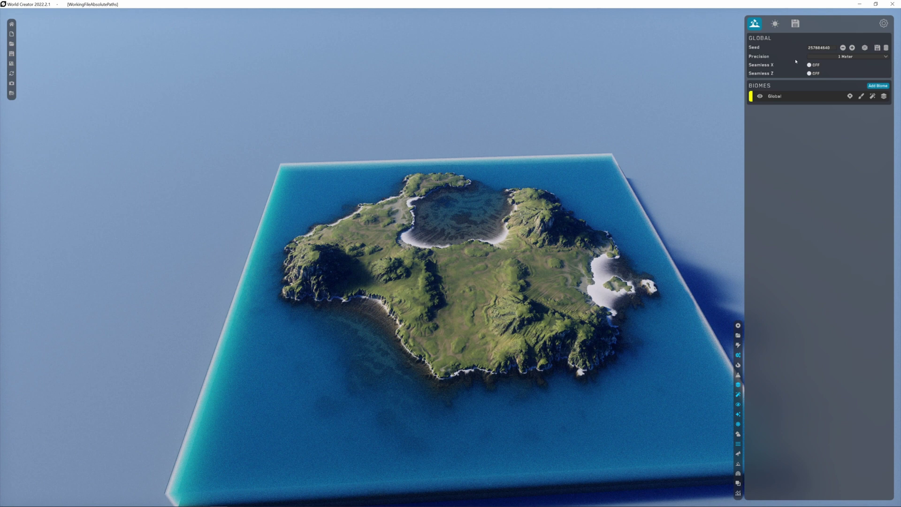
Look through the terrain precision options and the Global biome's base shape, style and noise settings.
left_click(826, 57)
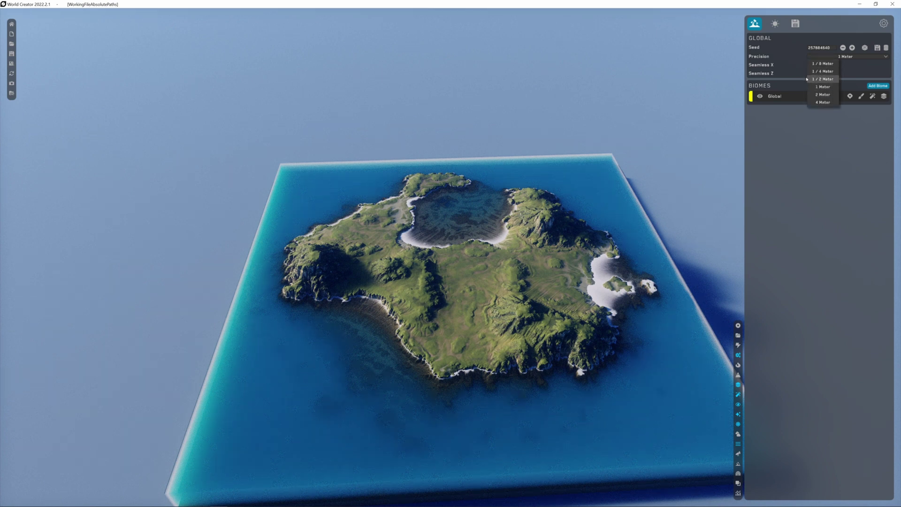
left_click(834, 64)
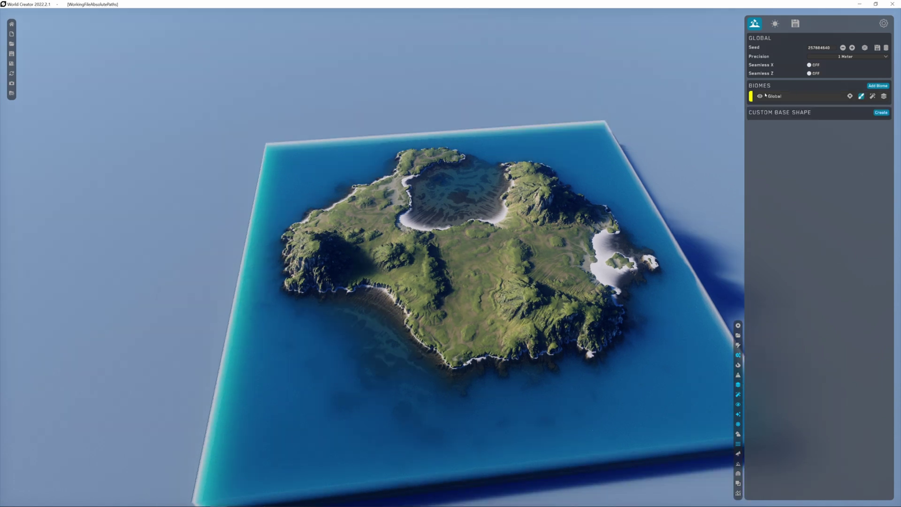
left_click(776, 96)
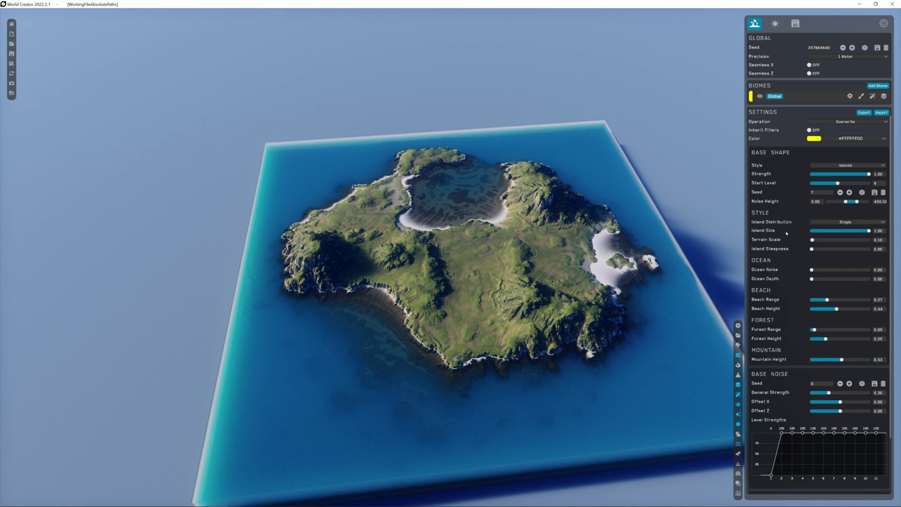
scroll(786, 232, "down", 1)
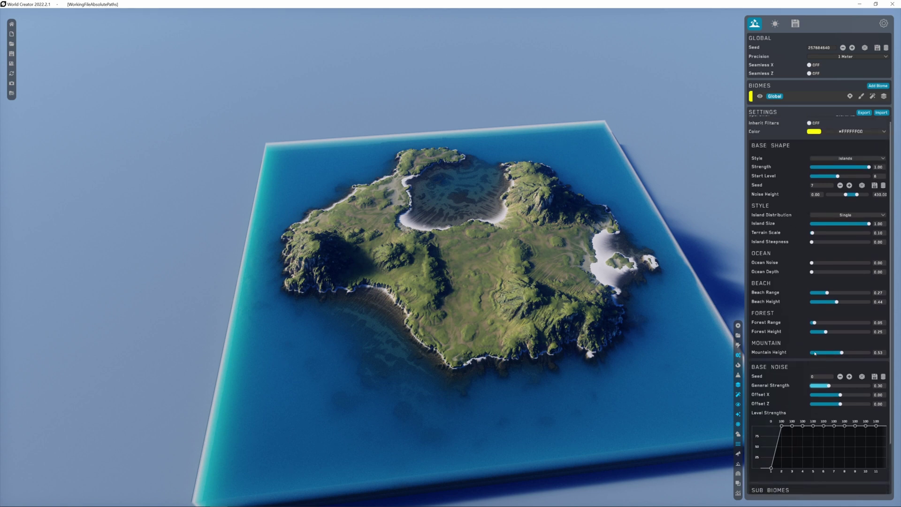
scroll(816, 353, "up", 1)
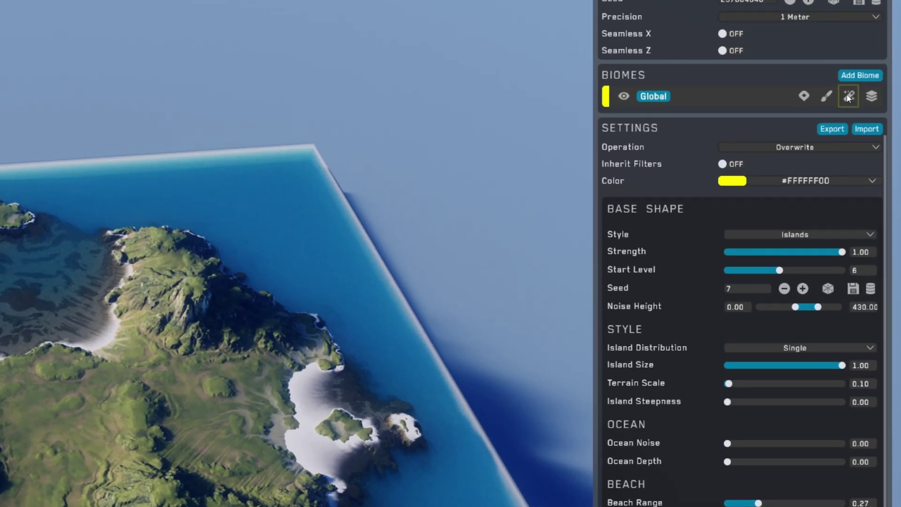
Try an Effect - Crater filter on the Global biome with Offset Z at 0.65, and remove the filter.
left_click(849, 96)
left_click(677, 150)
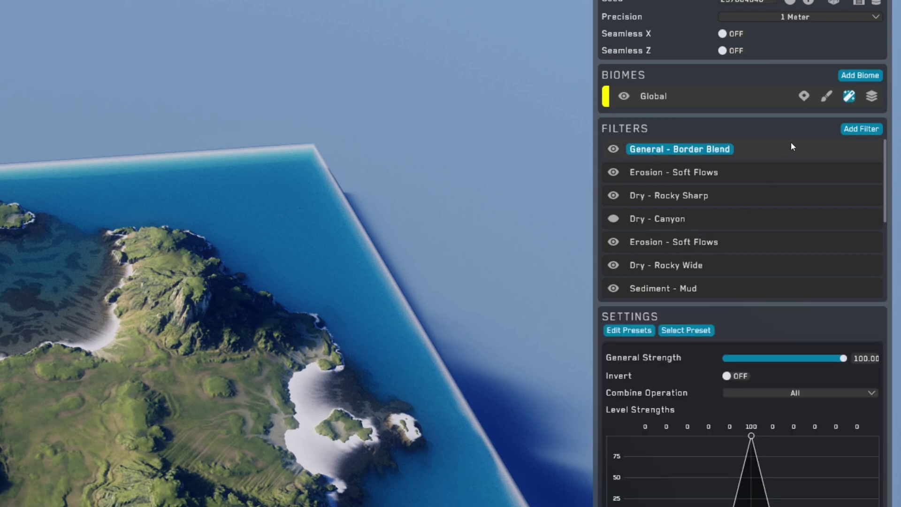
left_click(855, 127)
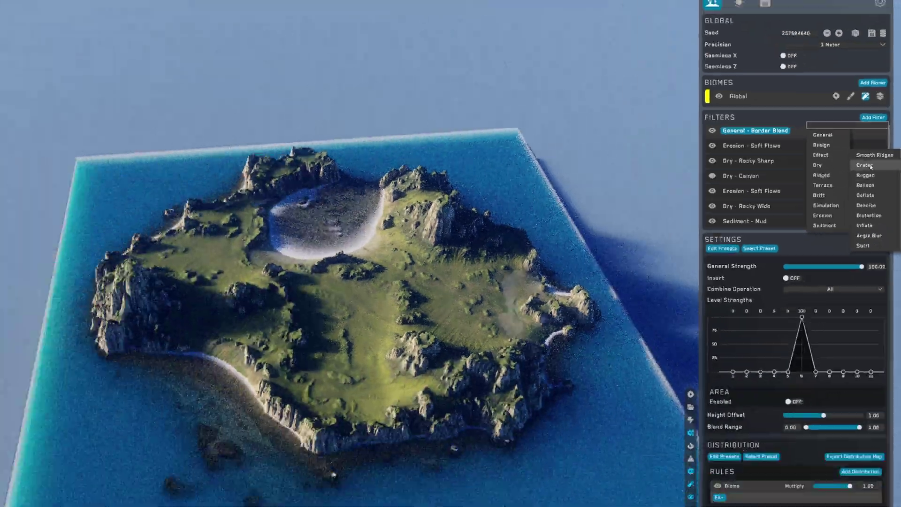
left_click(850, 202)
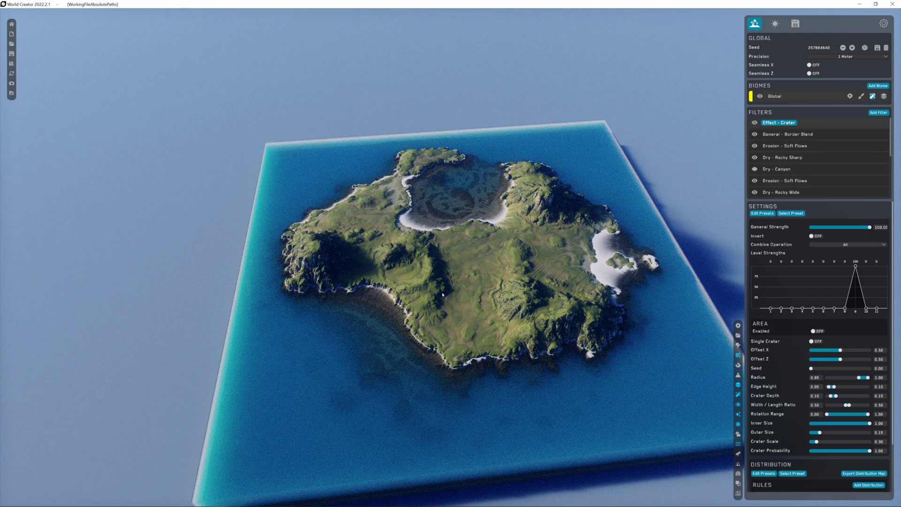
left_click_drag(840, 359, 843, 360)
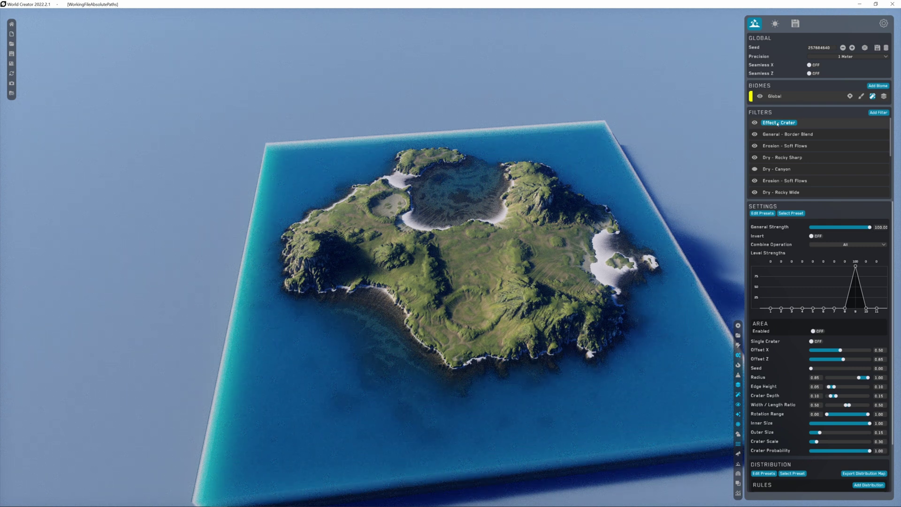
left_click_drag(778, 123, 691, 125)
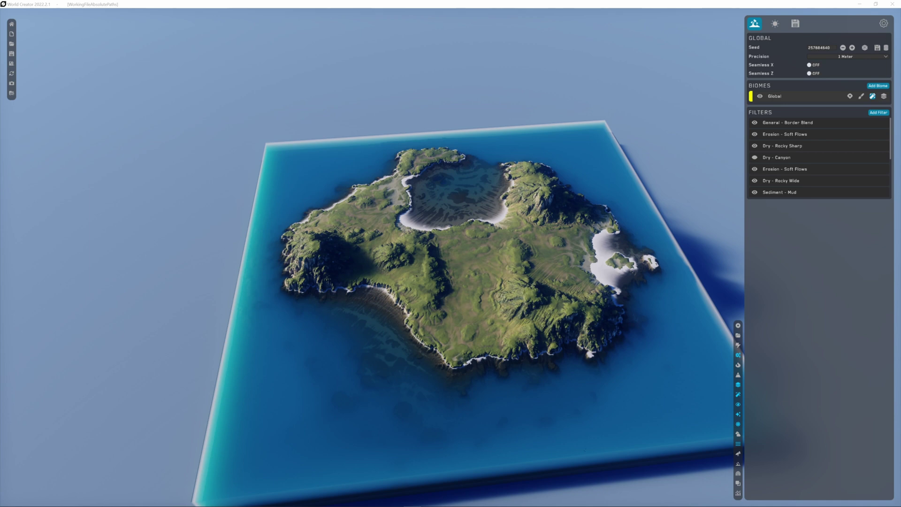
Create a Height Map export preset for the island terrain.
left_click(796, 23)
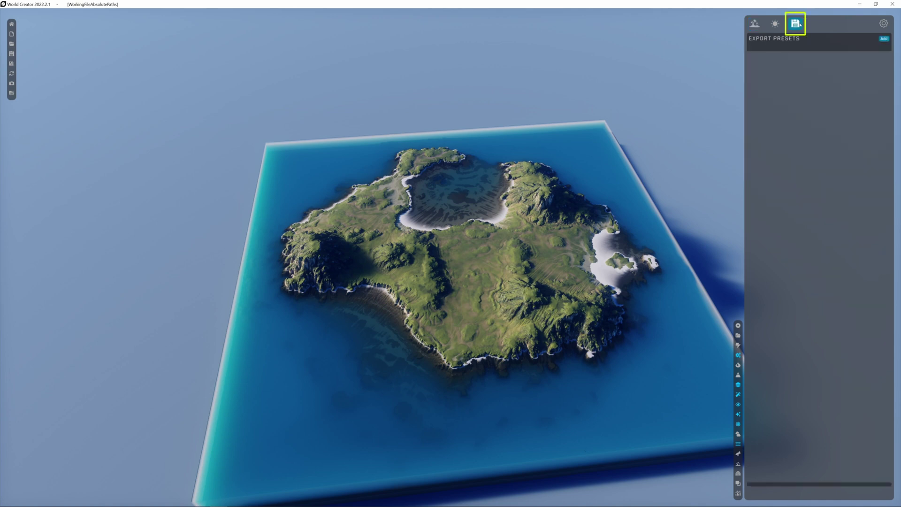
left_click(878, 41)
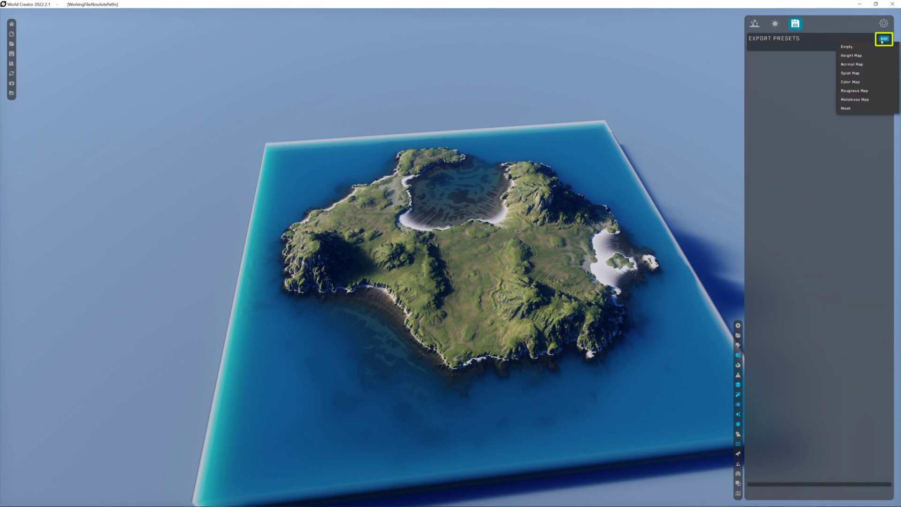
left_click(853, 55)
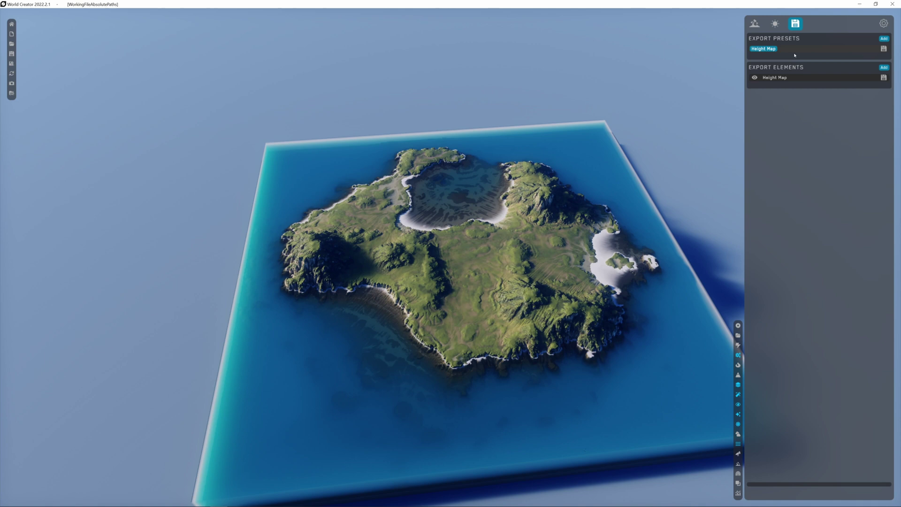
Add a color map, a normal map and a roughness map to the preset's export elements.
left_click(884, 67)
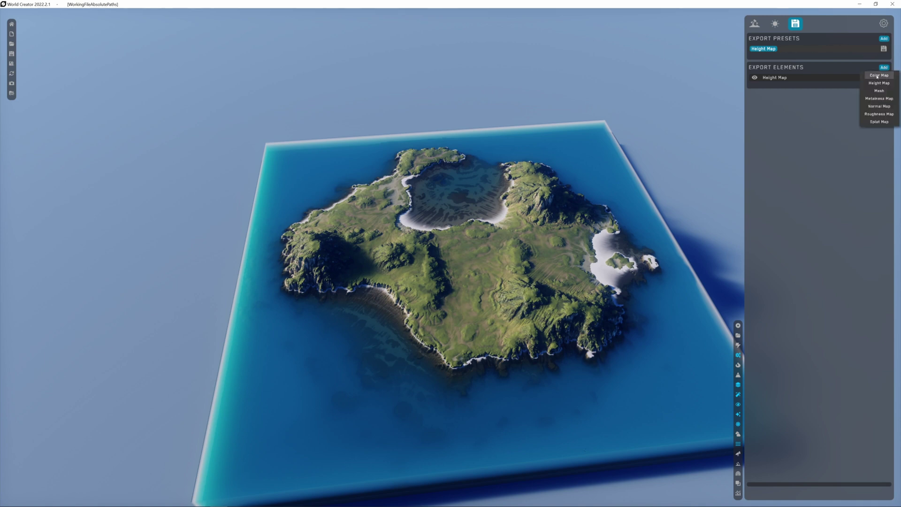
left_click(879, 76)
left_click(883, 69)
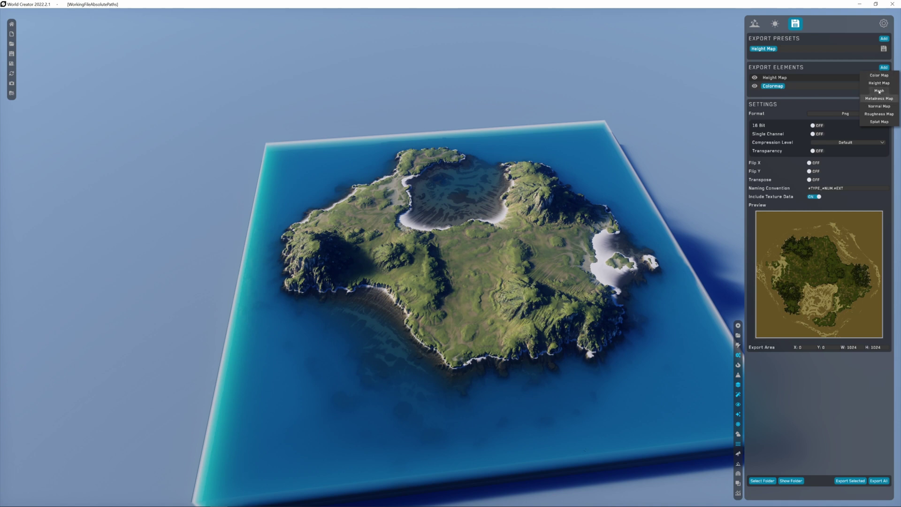
left_click(879, 107)
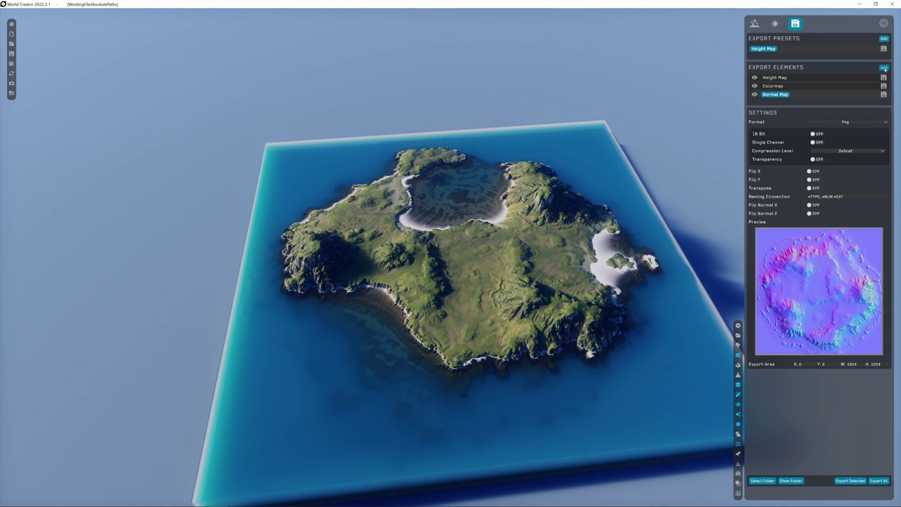
left_click(885, 68)
left_click(880, 114)
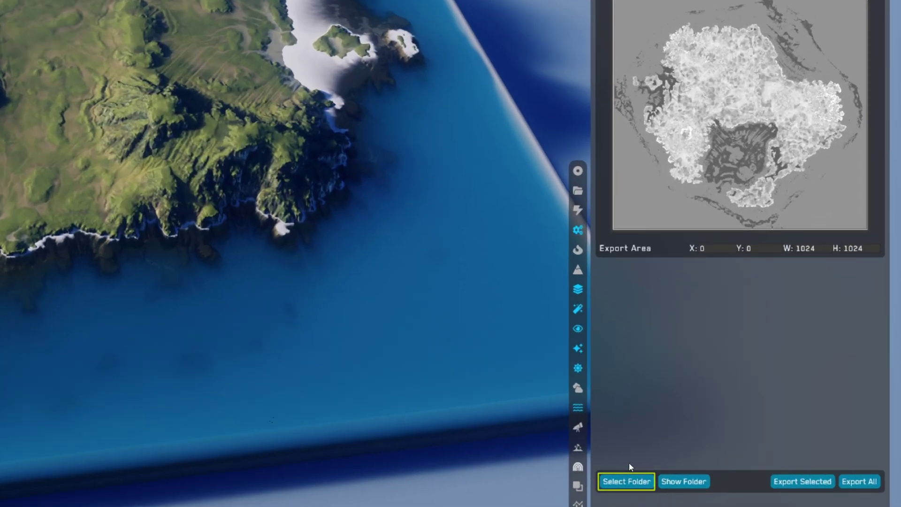
Check the export folder selection and export all elements of the preset.
left_click(627, 481)
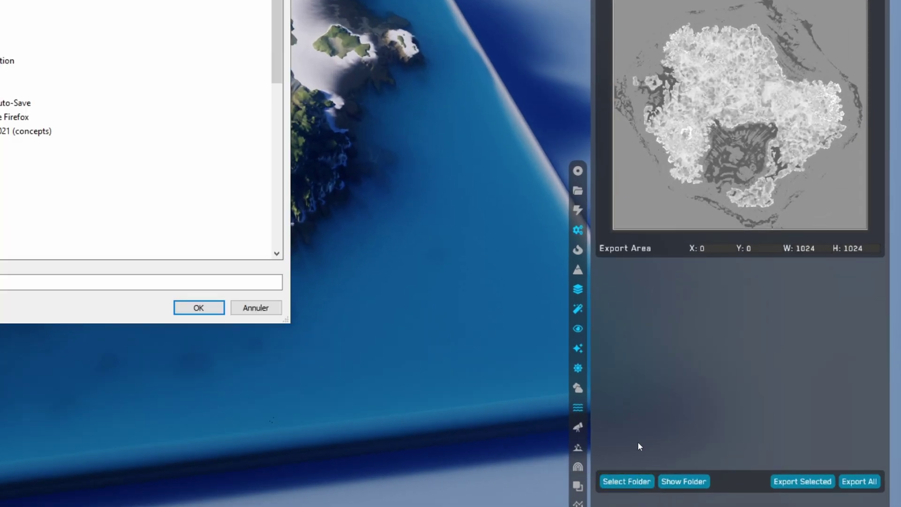
left_click(255, 308)
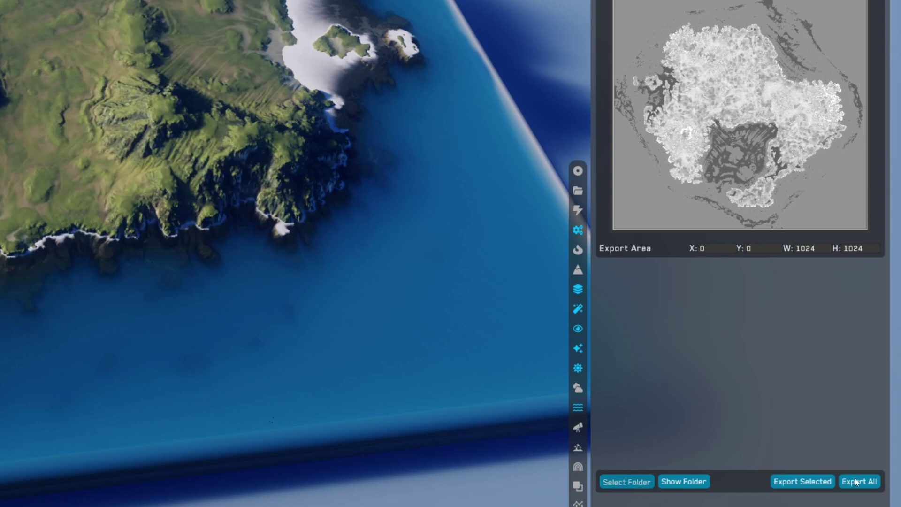
left_click(858, 481)
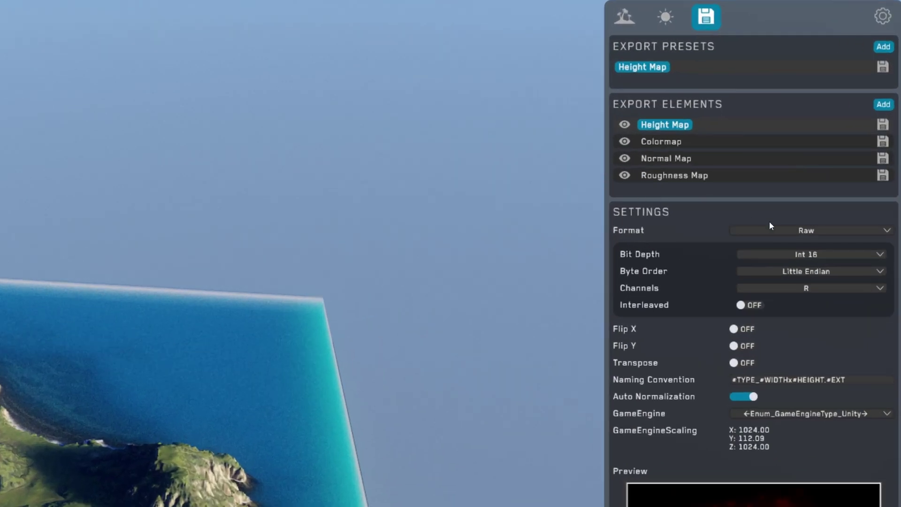
Set the Height Map's format to Exr and export it alone, with the Colormap, Normal Map and Roughness Map toggled off.
left_click(790, 230)
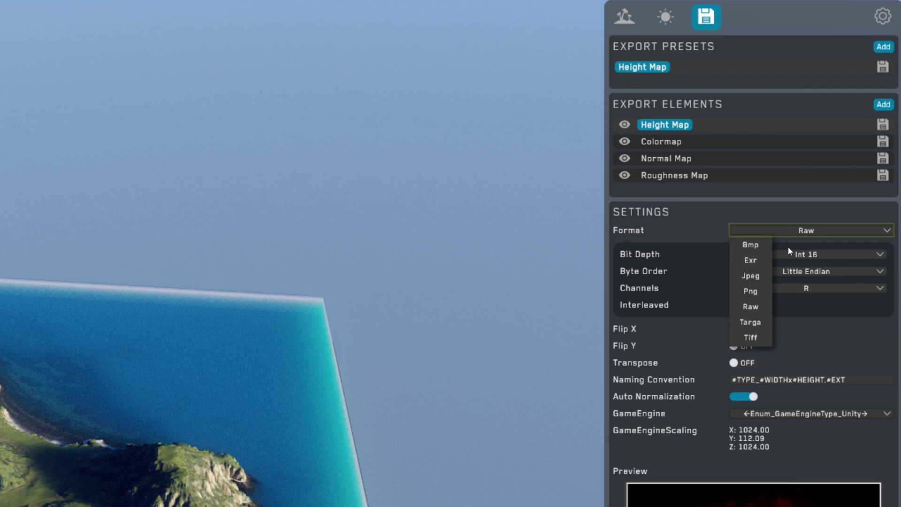
left_click(742, 259)
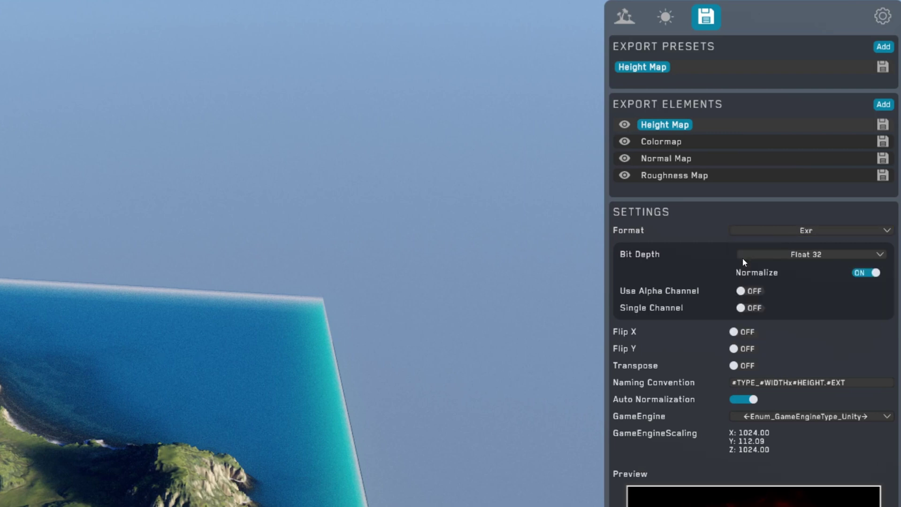
left_click(625, 141)
left_click(625, 159)
left_click(625, 176)
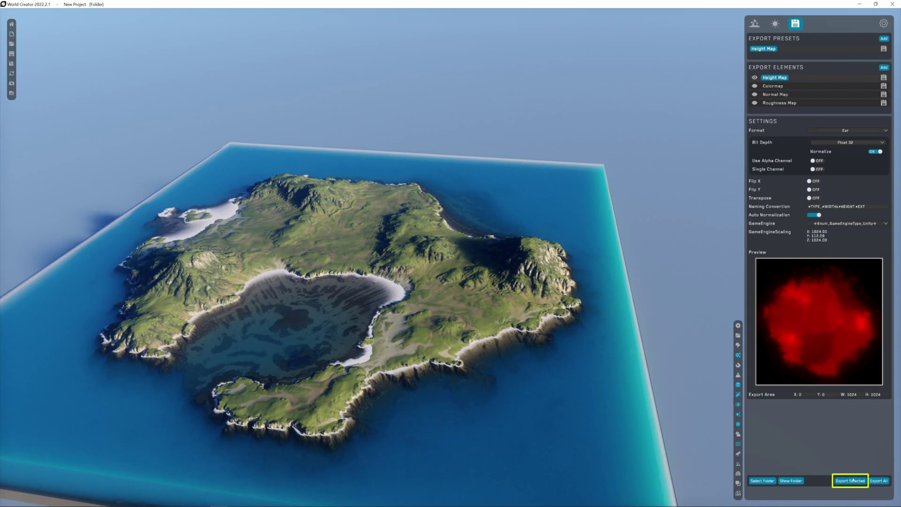
left_click(851, 480)
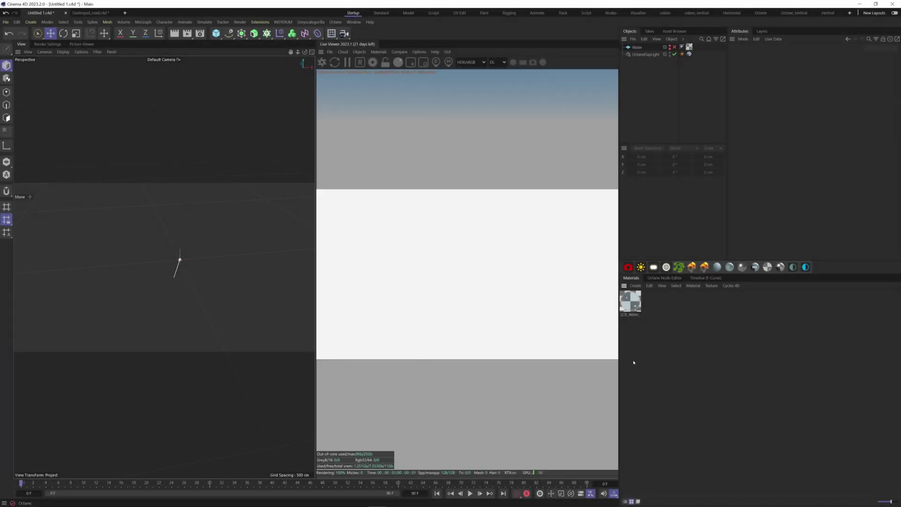
Switch to Cinema 4D and create a plane with a width and height of 4000 cm.
left_click(216, 33)
left_click(282, 58)
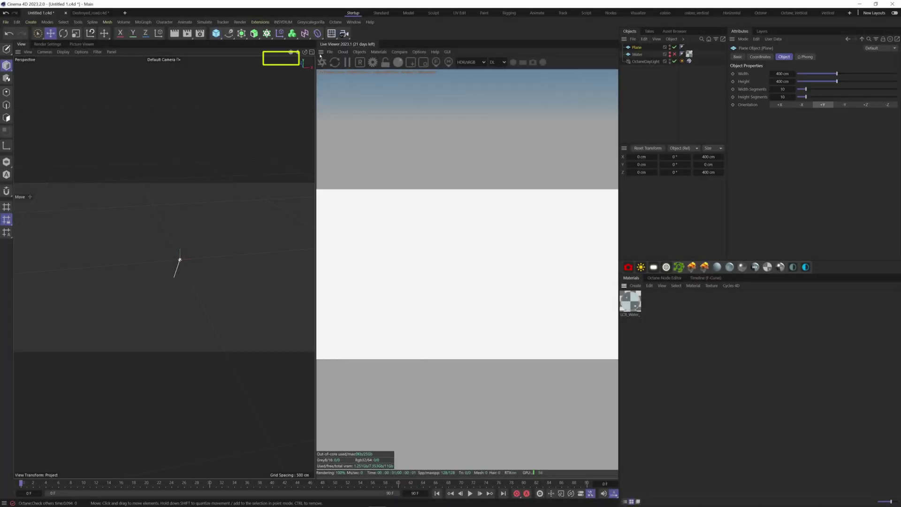
left_click(785, 73)
type("4000")
key("Tab")
type("4000")
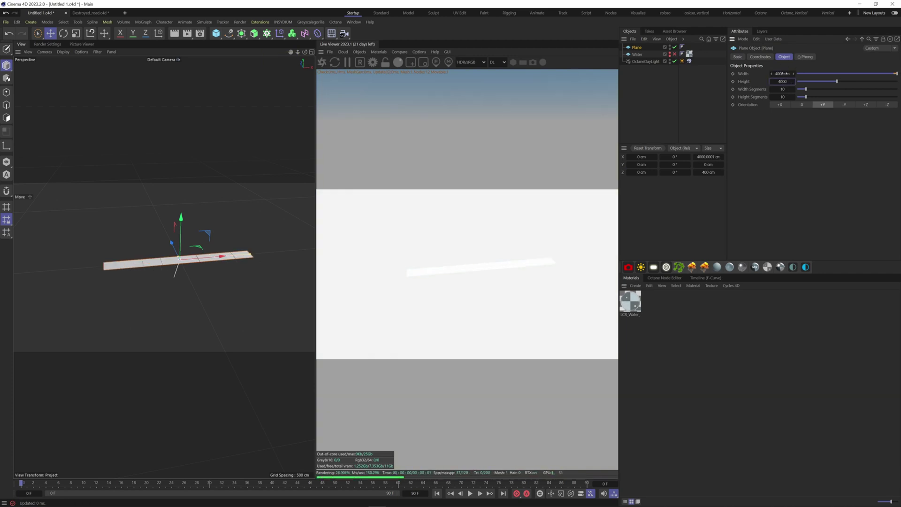
key("Return")
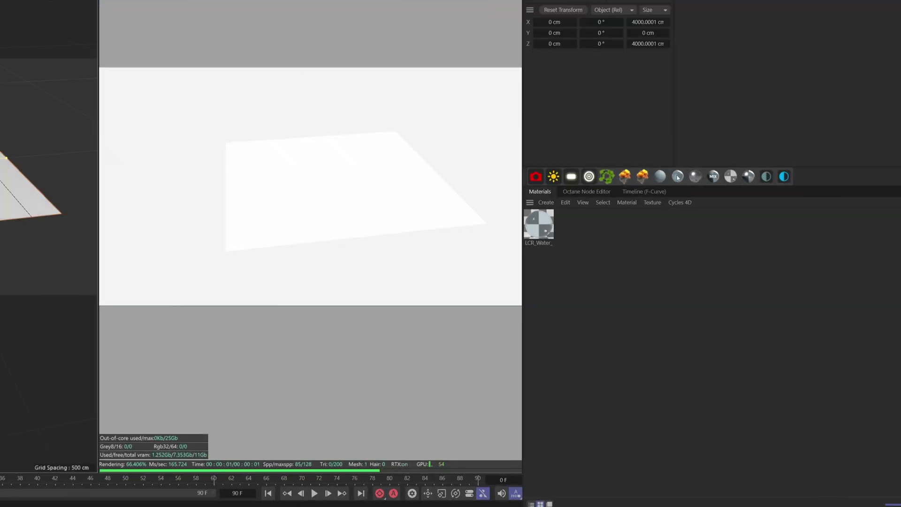
Create an Octane glossy material and bring the exported color, height, normal and roughness maps into its node graph.
left_click(729, 267)
left_click(461, 62)
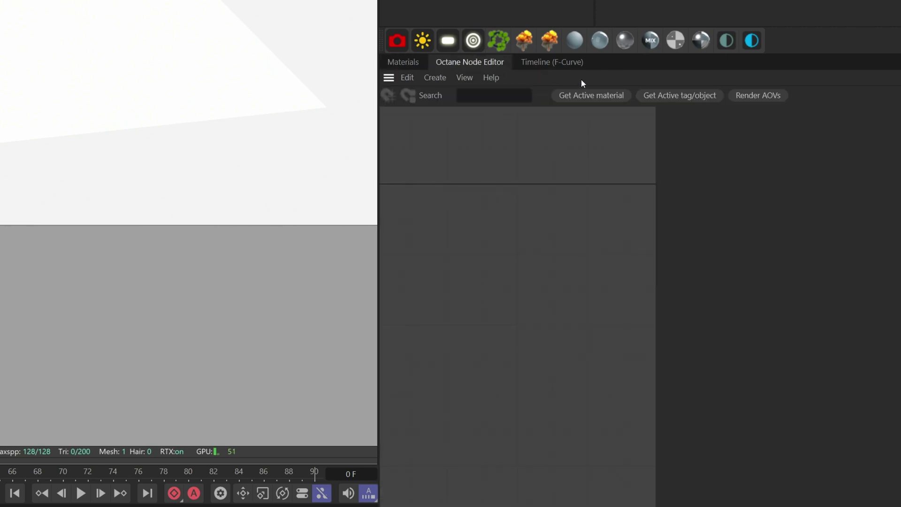
left_click(612, 96)
middle_click_drag(474, 230, 513, 198)
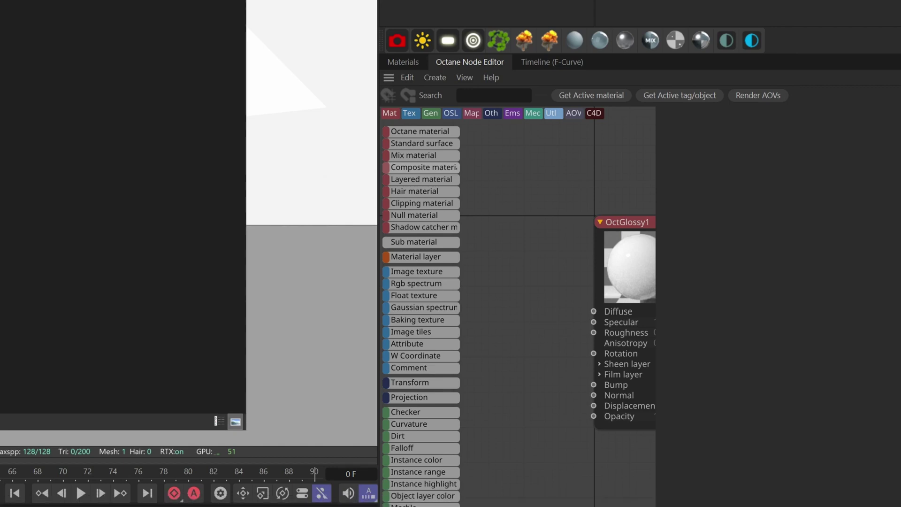
left_click_drag(516, 230, 515, 296)
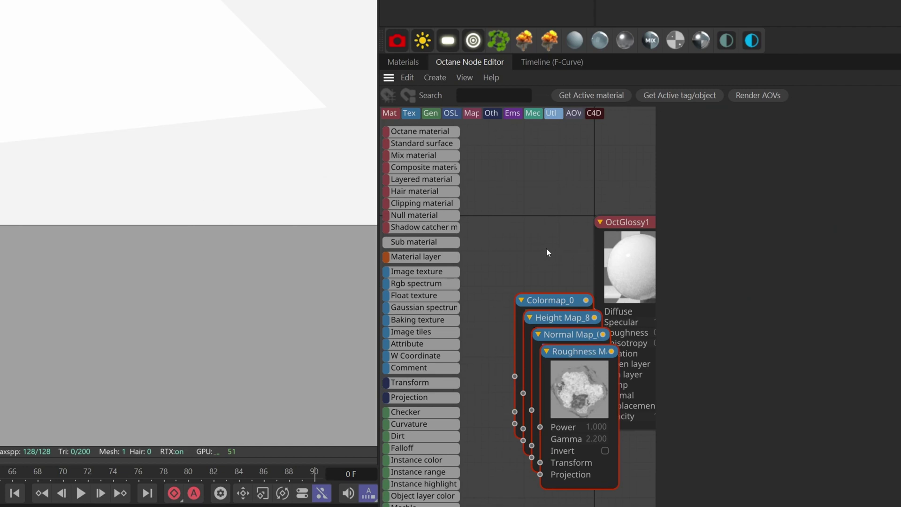
Spread out the texture nodes and connect the color map to Diffuse and the roughness map to Roughness.
middle_click_drag(580, 236, 516, 176)
left_click_drag(595, 193, 641, 205)
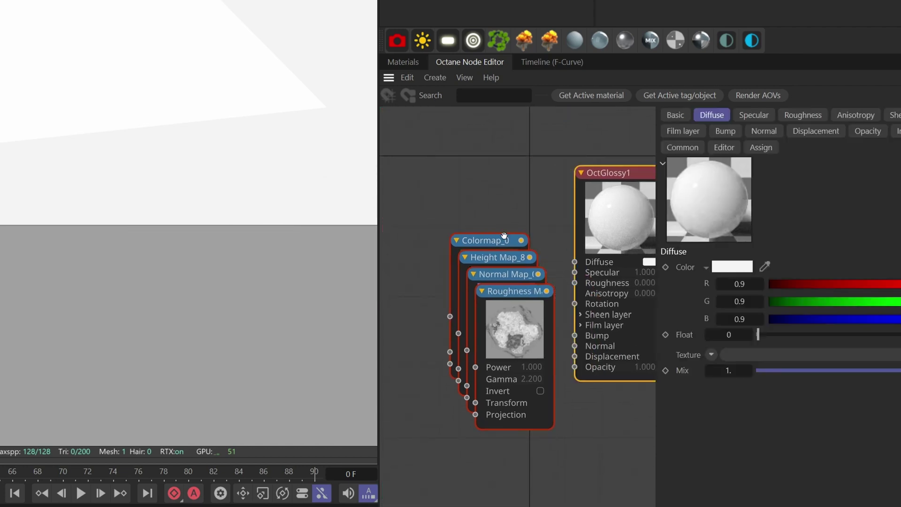
left_click_drag(503, 238, 575, 262)
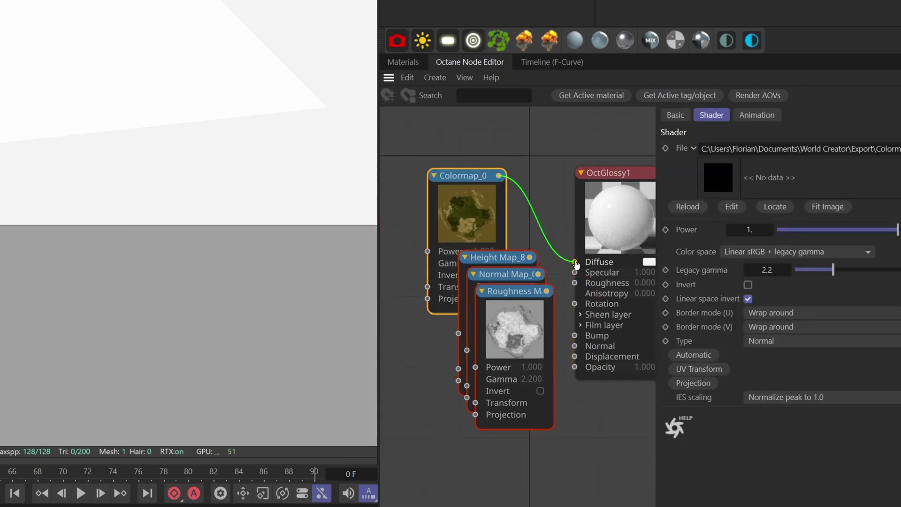
left_click_drag(507, 300, 452, 426)
left_click_drag(479, 296, 573, 471)
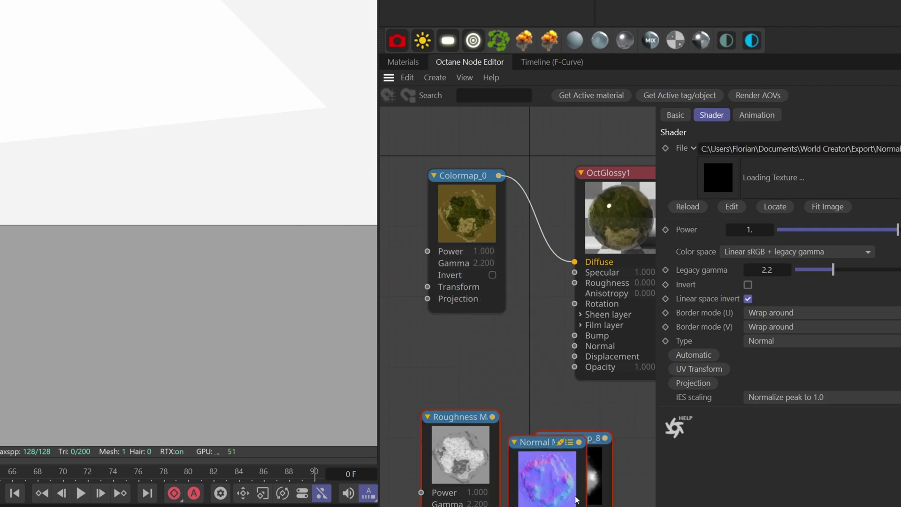
left_click_drag(489, 417, 575, 283)
Separate the normal and height map nodes and connect the normal map to the material's Normal input.
middle_click_drag(535, 339, 557, 201)
left_click_drag(571, 357, 481, 426)
left_click_drag(595, 342, 582, 407)
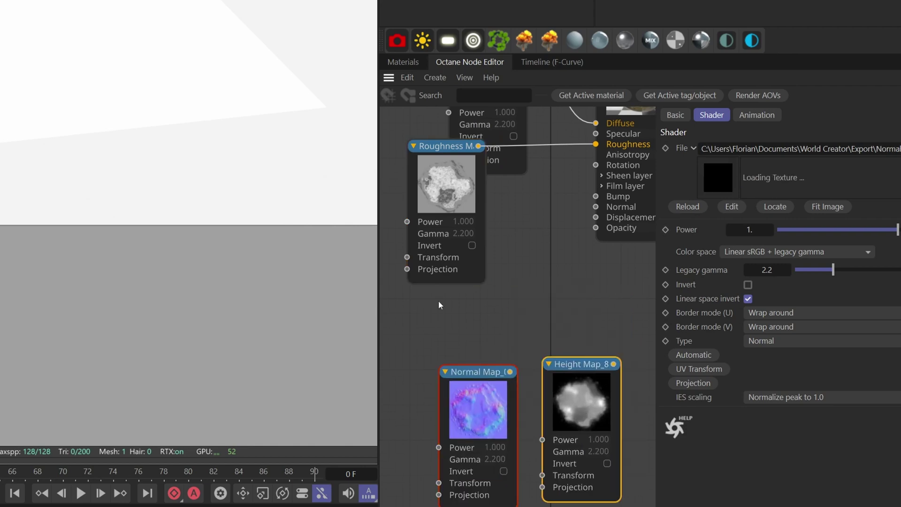
left_click_drag(473, 445, 467, 382)
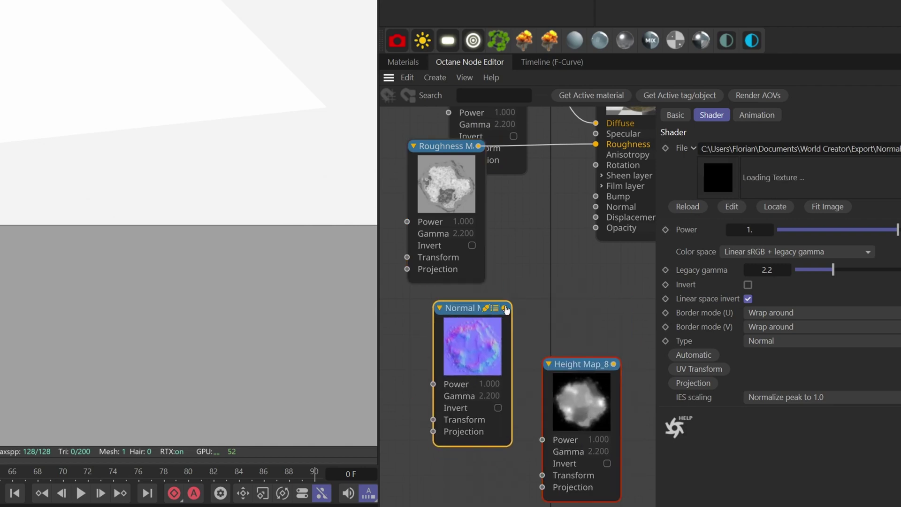
left_click_drag(505, 307, 606, 208)
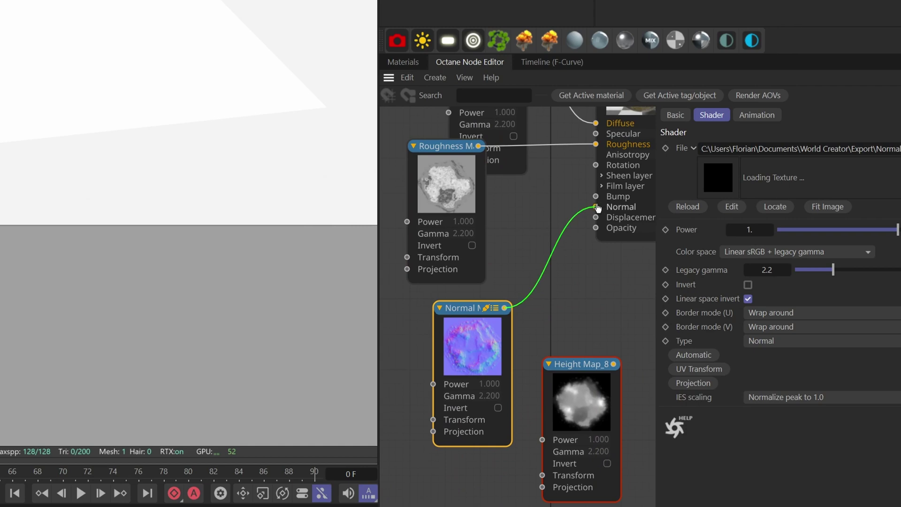
Add a Displacement node to the material's Displacement input and connect the height map to its Texture input.
middle_click_drag(589, 294, 551, 274)
scroll(551, 275, "down", 3)
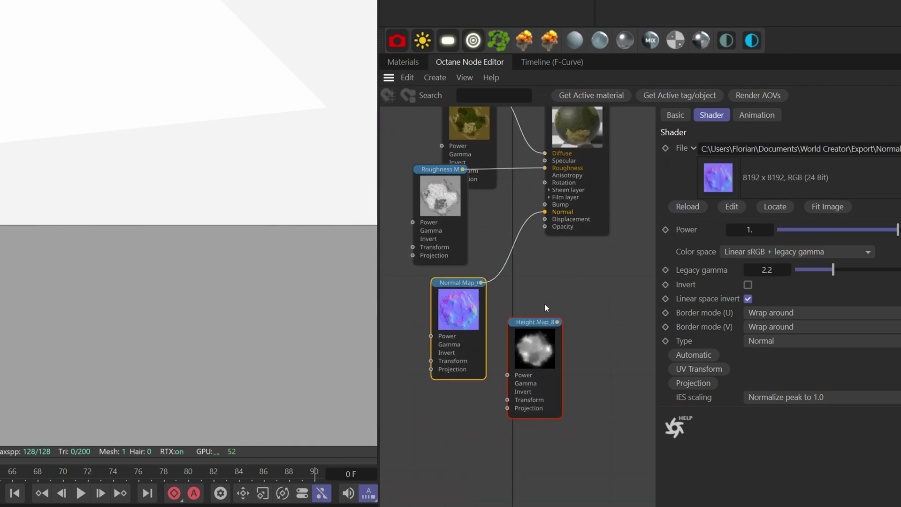
left_click_drag(531, 322, 457, 375)
left_click_drag(546, 223, 529, 261)
left_click(624, 275)
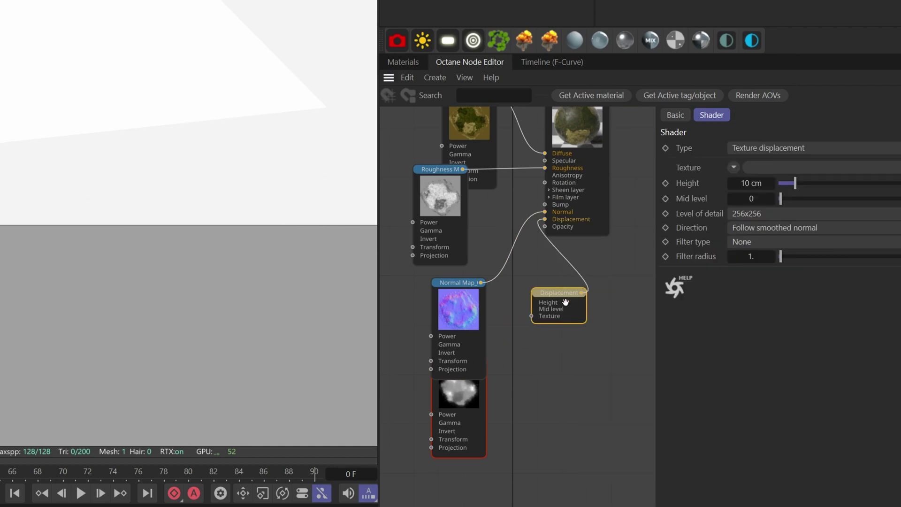
left_click_drag(564, 302, 564, 358)
left_click_drag(475, 402, 473, 442)
left_click_drag(479, 403, 531, 373)
Set the displacement's level of detail to 8192x8192 and its height to 500 cm.
left_click(554, 350)
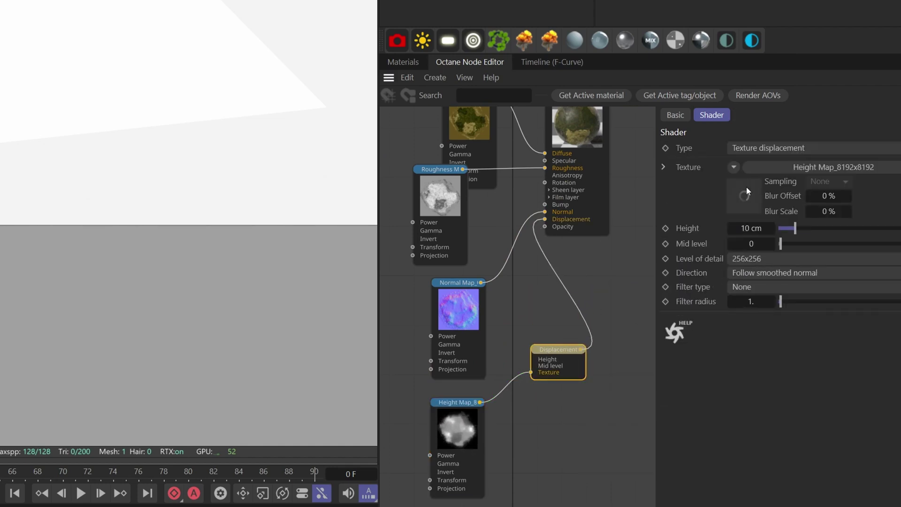
left_click(761, 261)
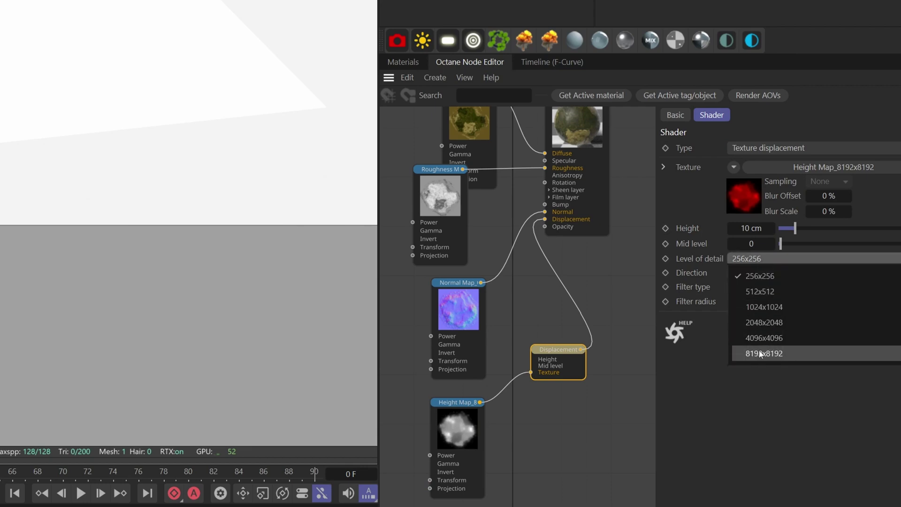
left_click(746, 359)
type("500")
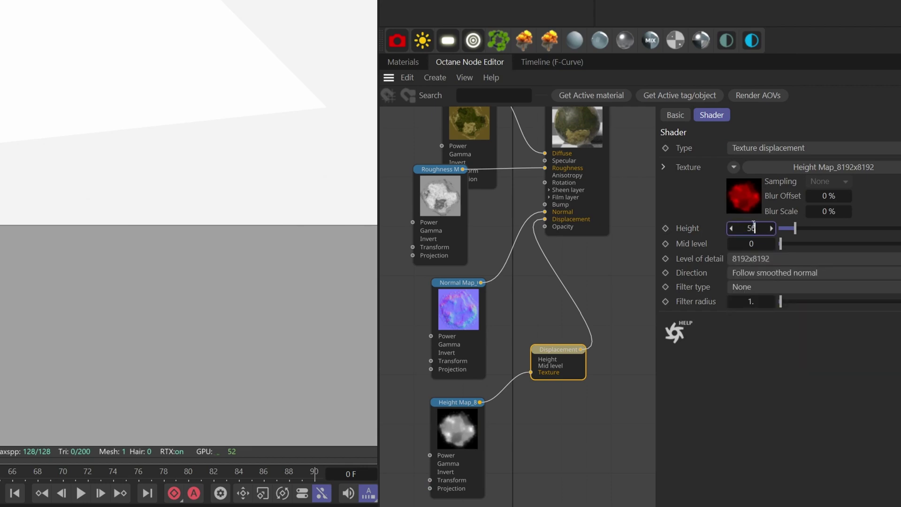
key("Return")
Assign the finished glossy material to the Plane object and view the displaced terrain up close.
left_click(389, 78)
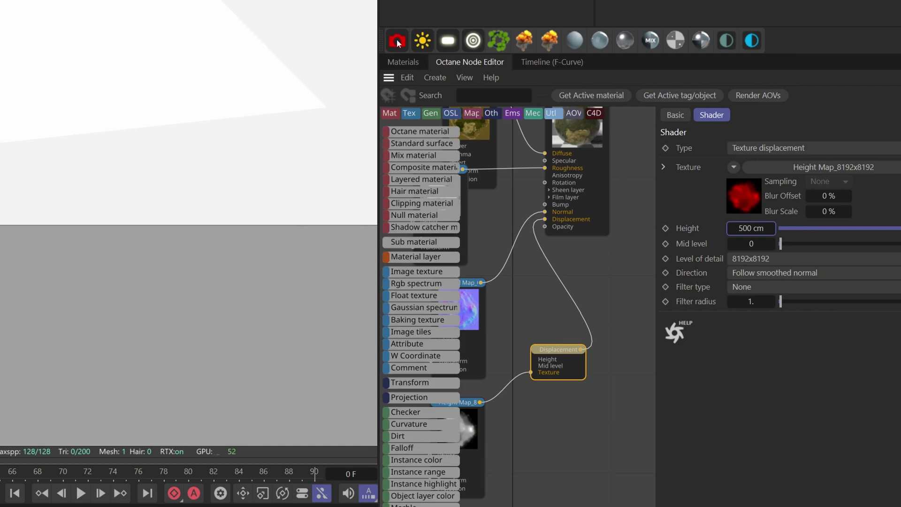
left_click(400, 60)
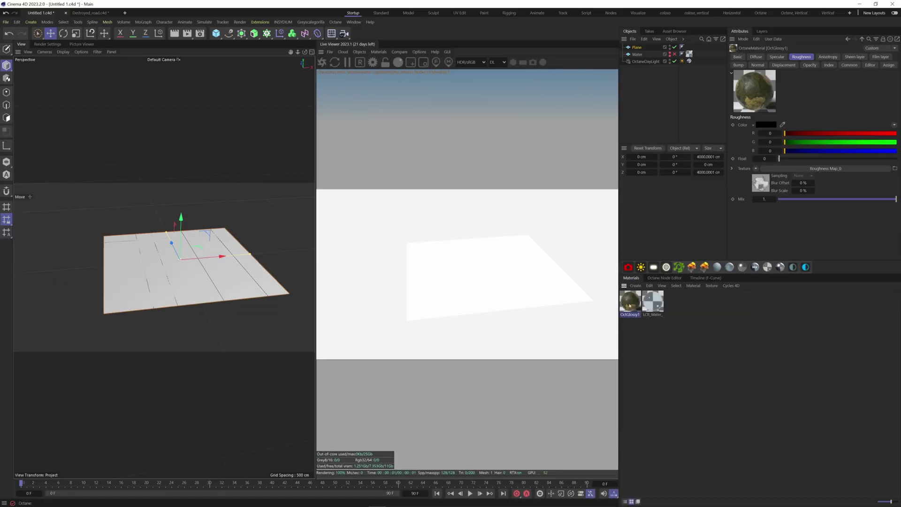
left_click_drag(636, 48, 636, 48)
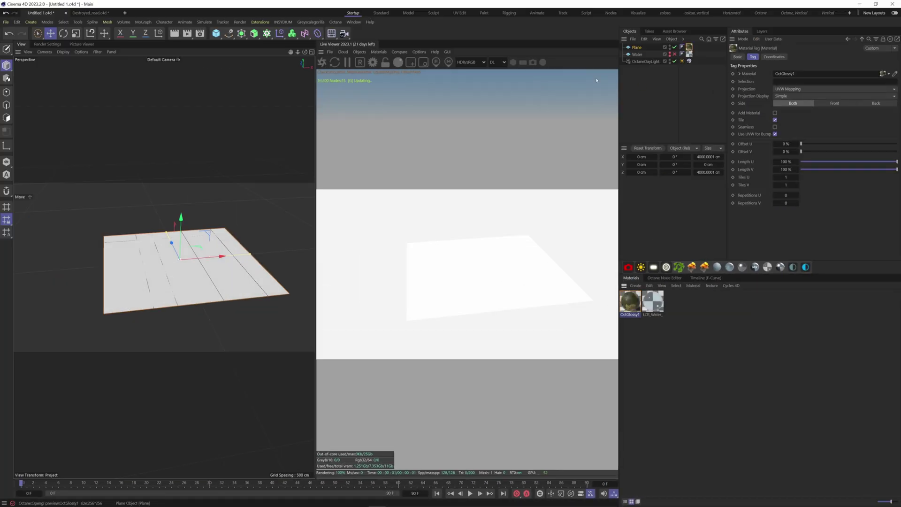
scroll(214, 276, "up", 5)
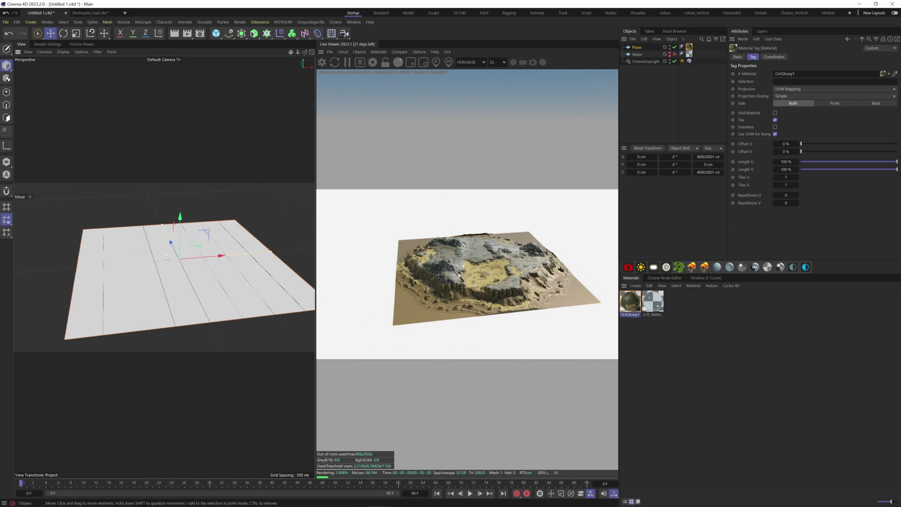
left_click_drag(200, 265, 205, 267, "alt")
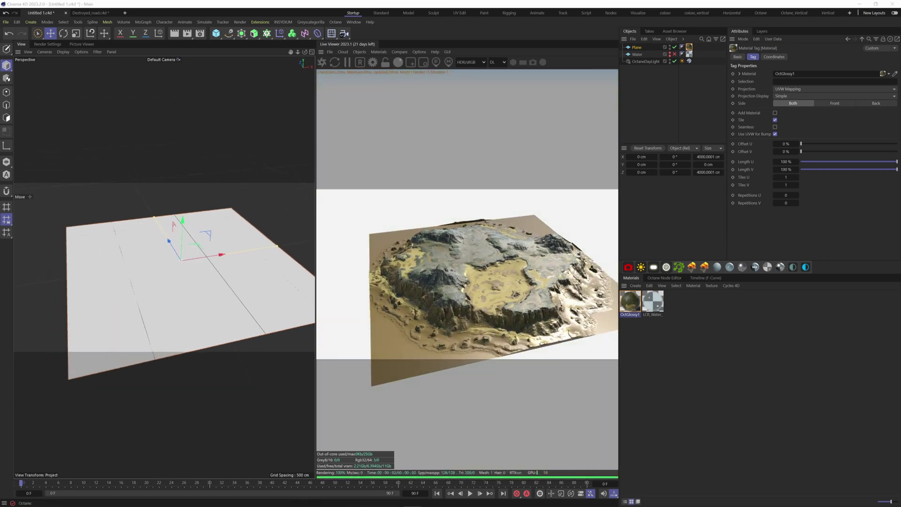
Lower the glossy material's specular float value to about 0.03.
left_click(635, 311)
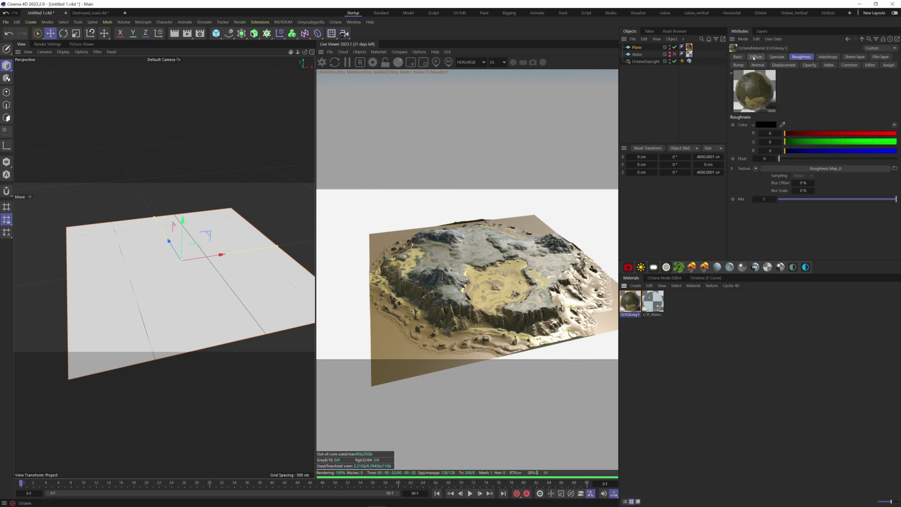
left_click(776, 57)
left_click_drag(840, 158, 783, 159)
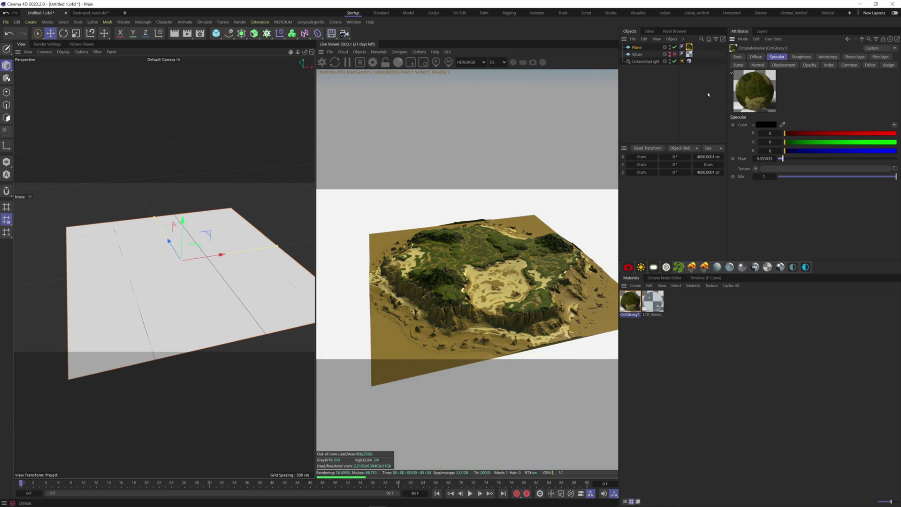
Enable the Water plane and raise it to a Y position of about 213 cm.
left_click(674, 55)
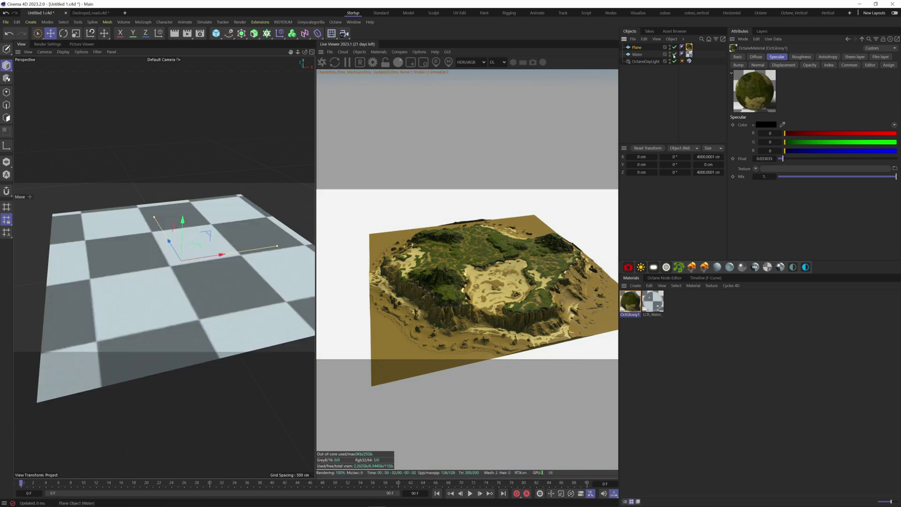
left_click(204, 310)
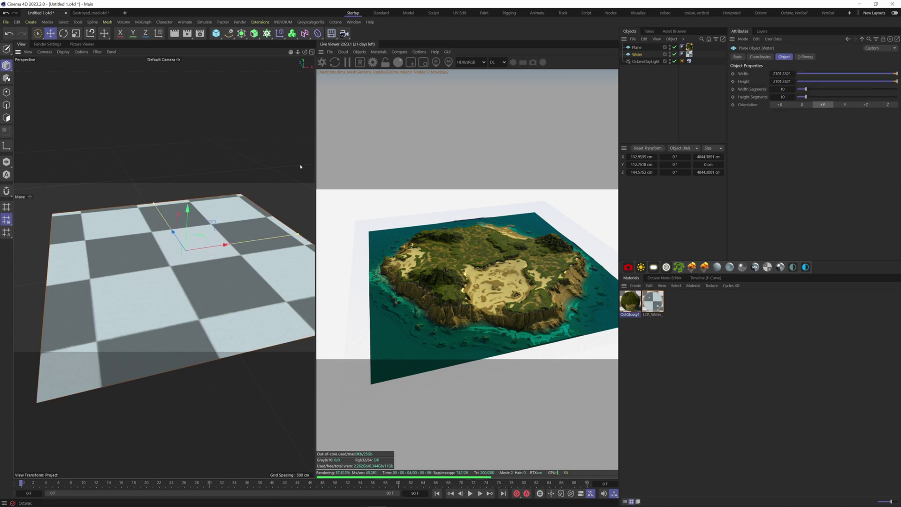
left_click_drag(188, 212, 186, 206)
scroll(186, 207, "up", 1)
left_click_drag(173, 245, 174, 235, "alt")
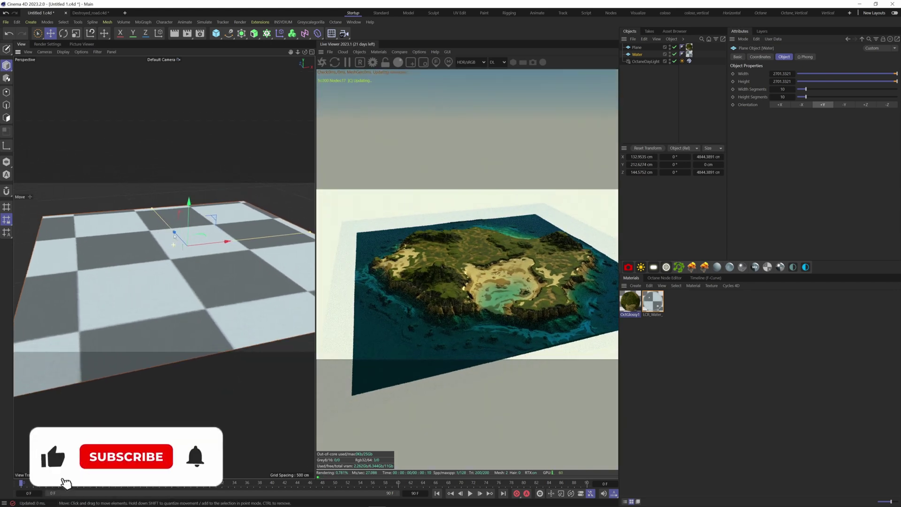
Select the OctaneDayLight and start rotating it to change the sun direction.
left_click(645, 61)
key("r")
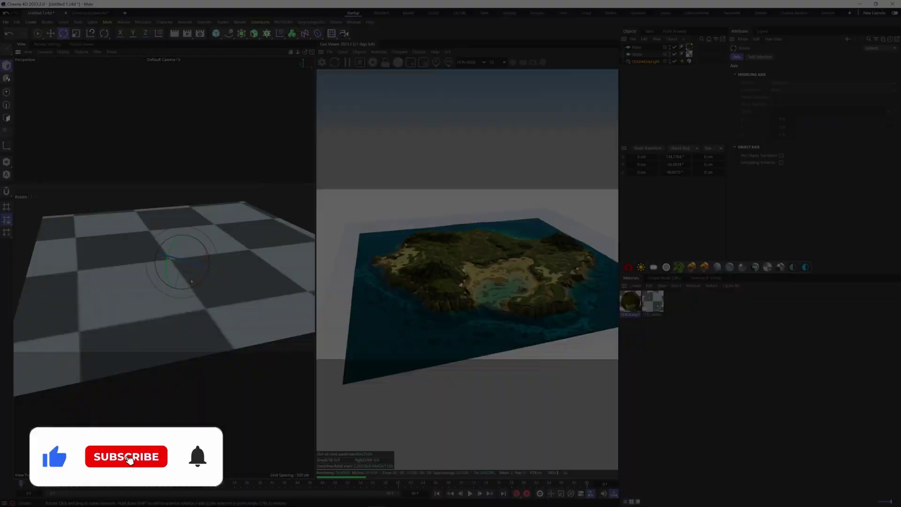